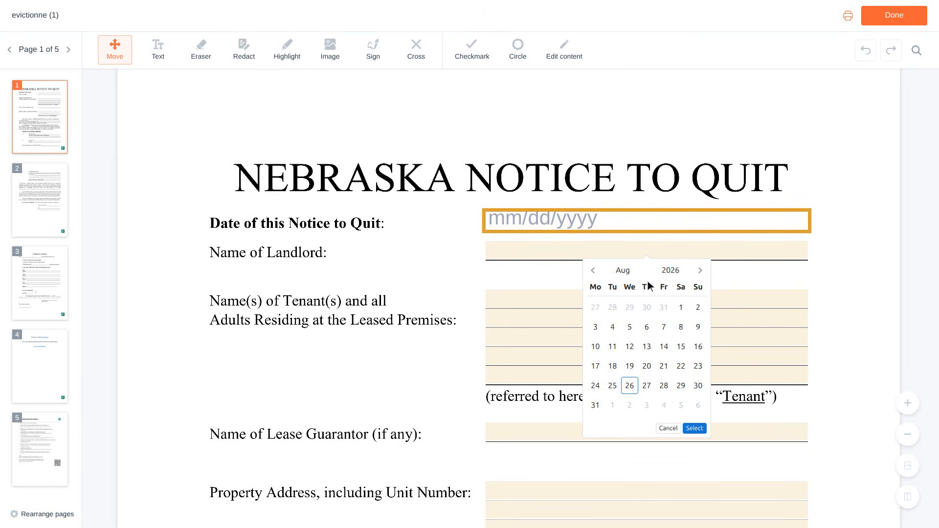
Pick July 2, 2026 in the calendar for the Date of this Notice to Quit.
left_click(649, 305)
left_click(650, 306)
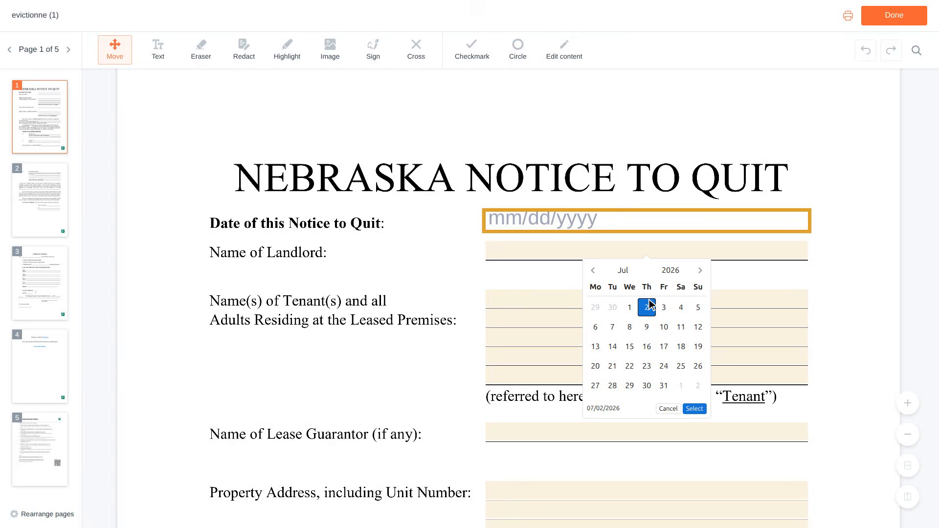
Fill in the lease document name in the notice paragraph as "Residential Lease Agreement".
scroll(649, 306, "down", 3)
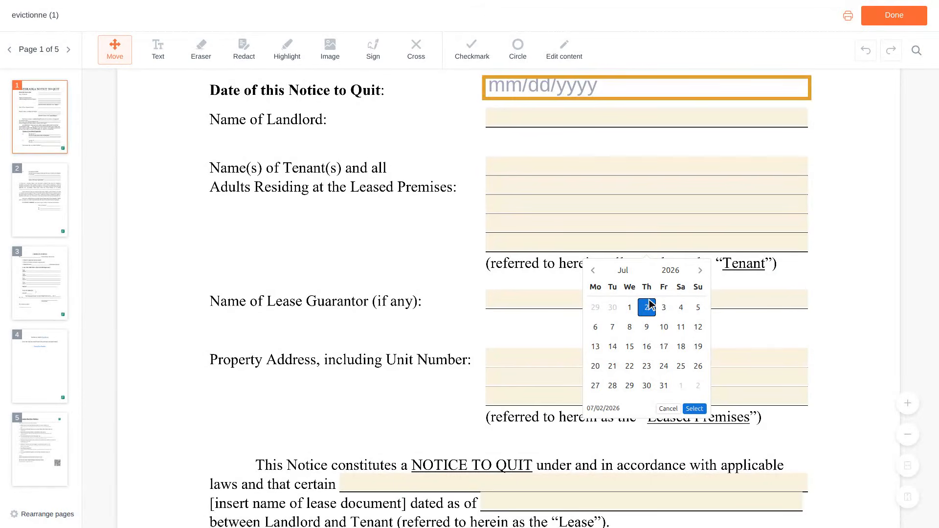
scroll(650, 304, "down", 1)
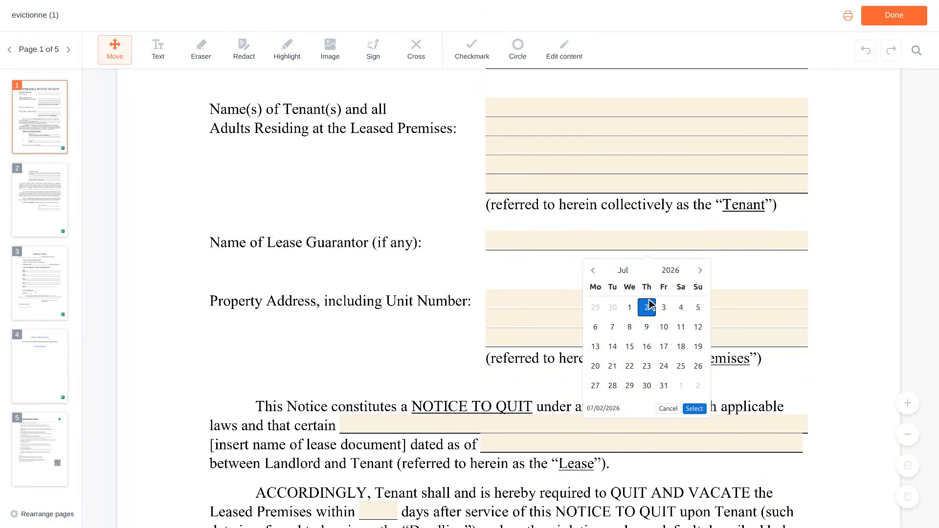
scroll(649, 304, "down", 1)
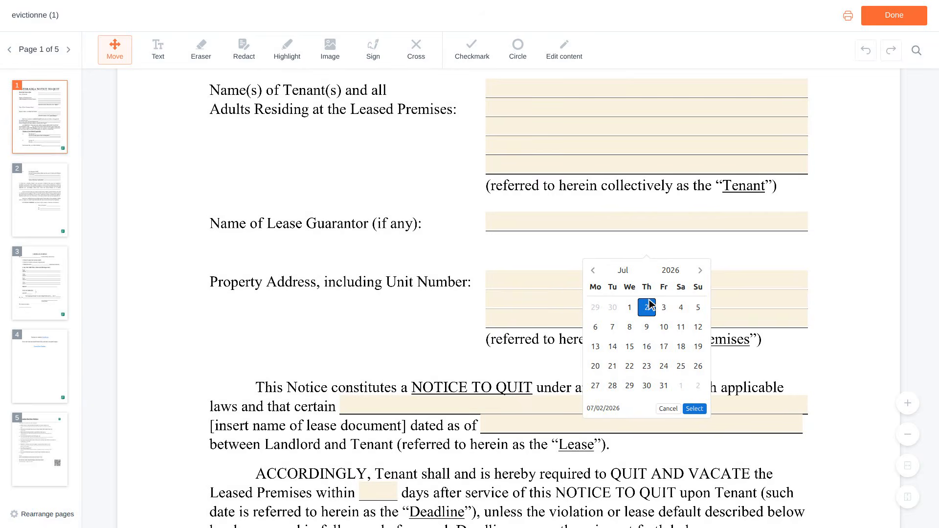
scroll(650, 305, "down", 2)
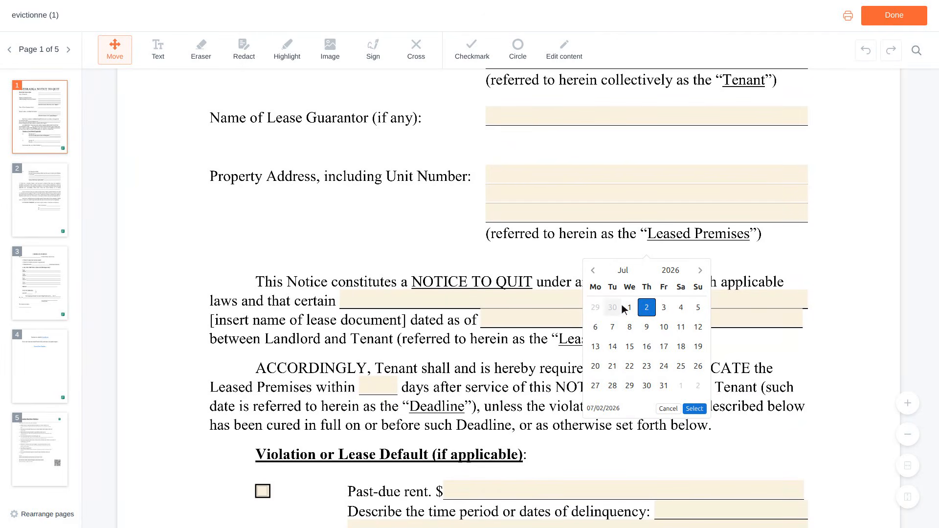
left_click(578, 301)
type("Reside")
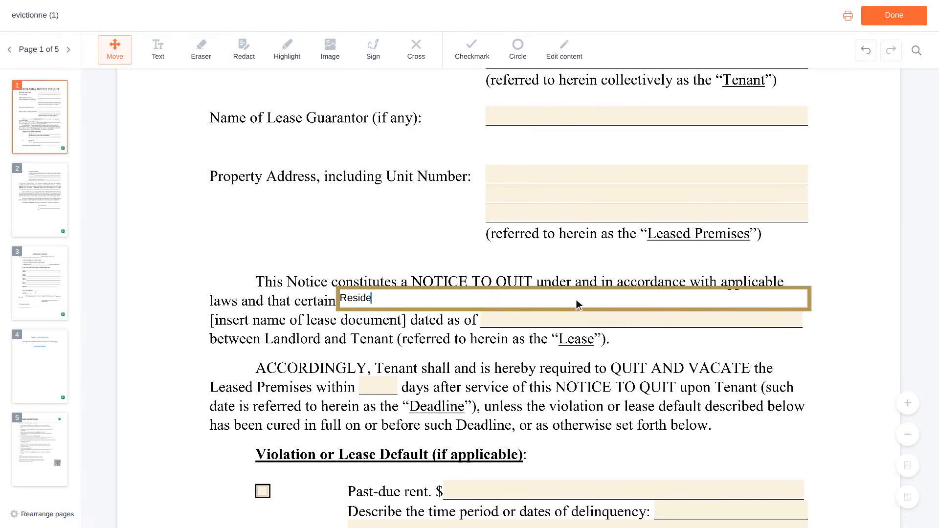
type("ntial Lease Agreement")
Enter 06/01/2023 as the date of the lease document.
scroll(576, 300, "down", 1)
left_click(576, 300)
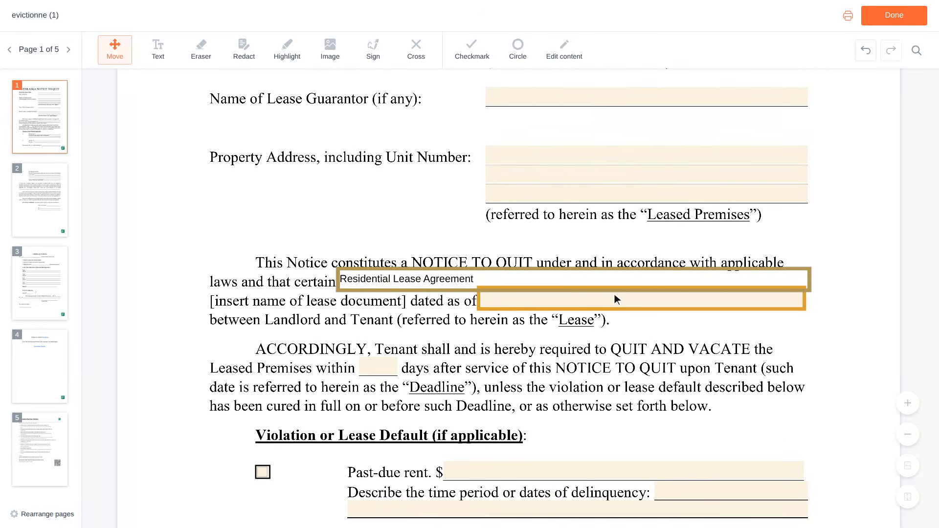
left_click(643, 299)
type("06/01/2023")
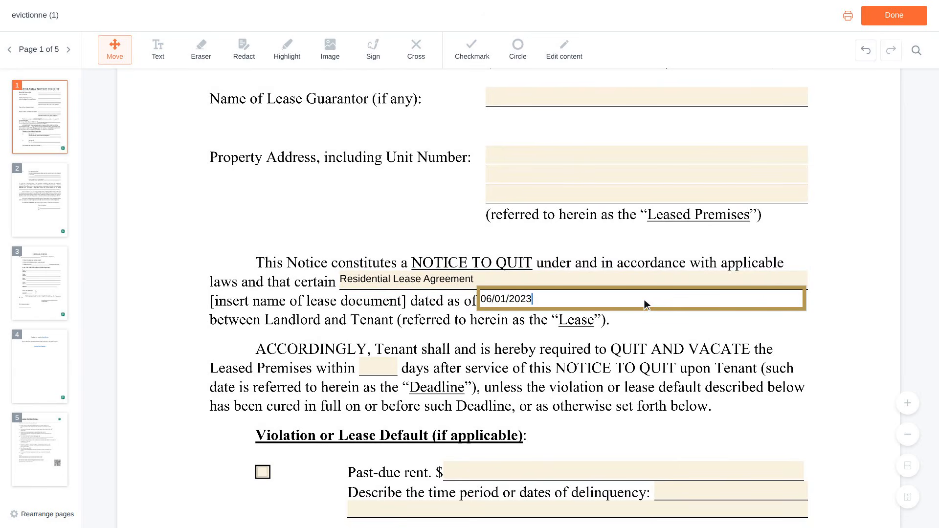
Mark past-due rent as a lease default and enter its amount as 1,200.
scroll(644, 299, "down", 3)
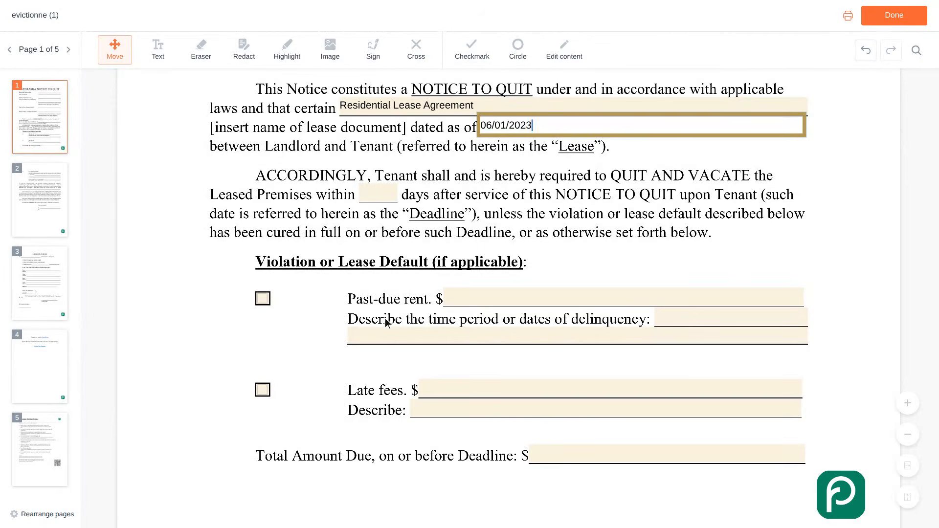
left_click(264, 300)
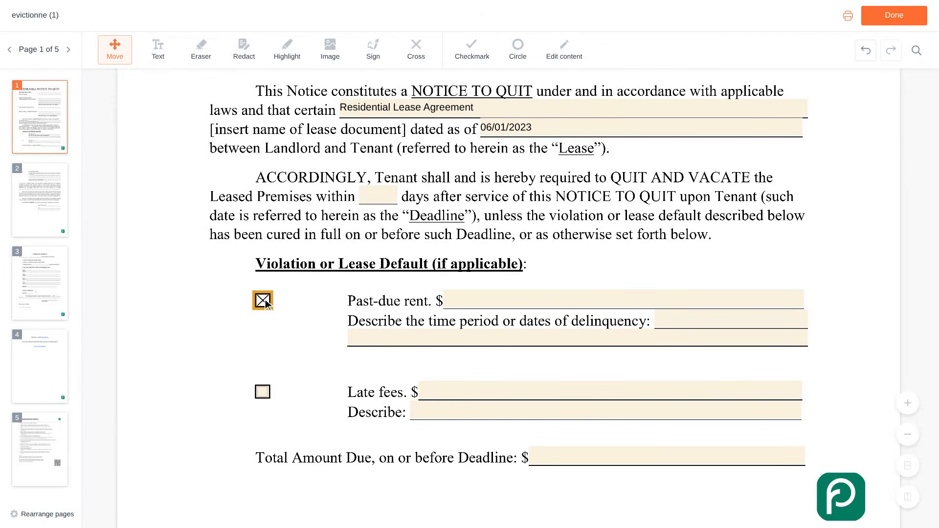
left_click(626, 299)
type("1,200")
Describe the time period of delinquency as "February 2024 rent, due on the first".
scroll(626, 299, "down", 1)
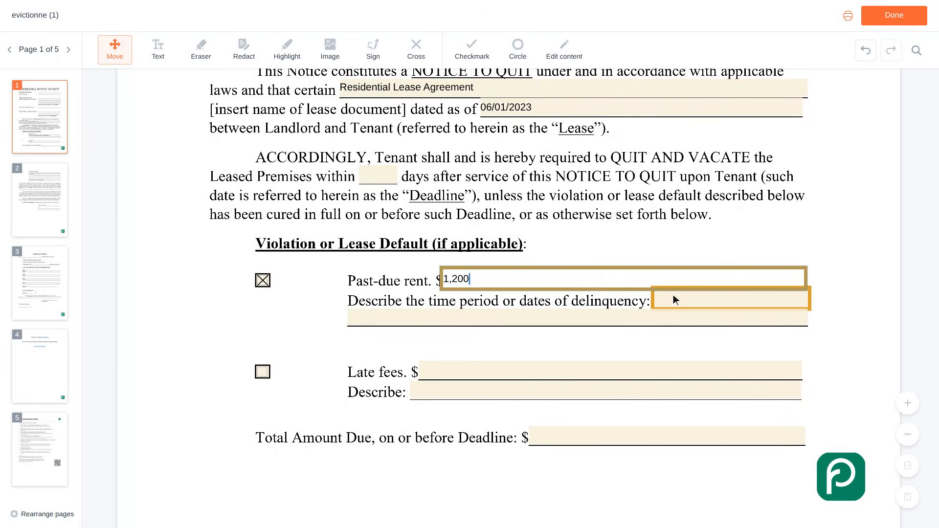
left_click(732, 298)
type("Febr")
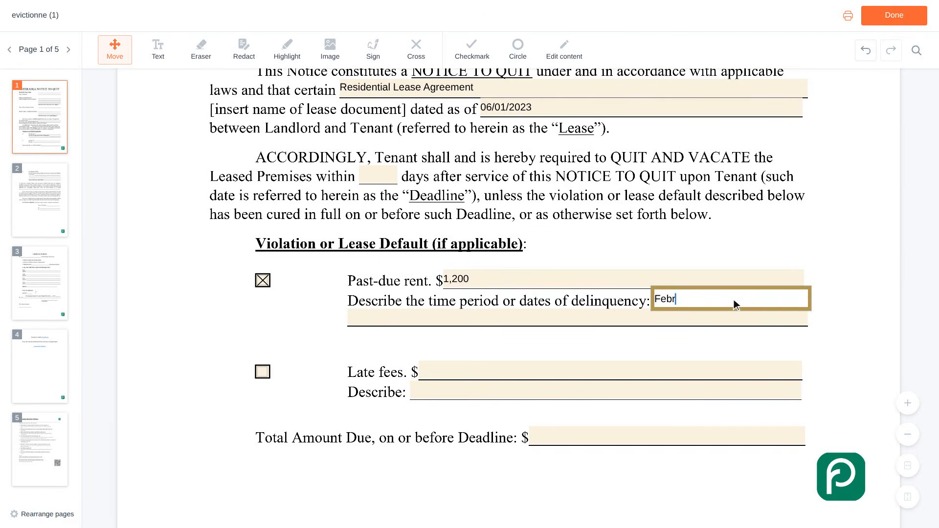
type("uary 2024 rent, due on the ")
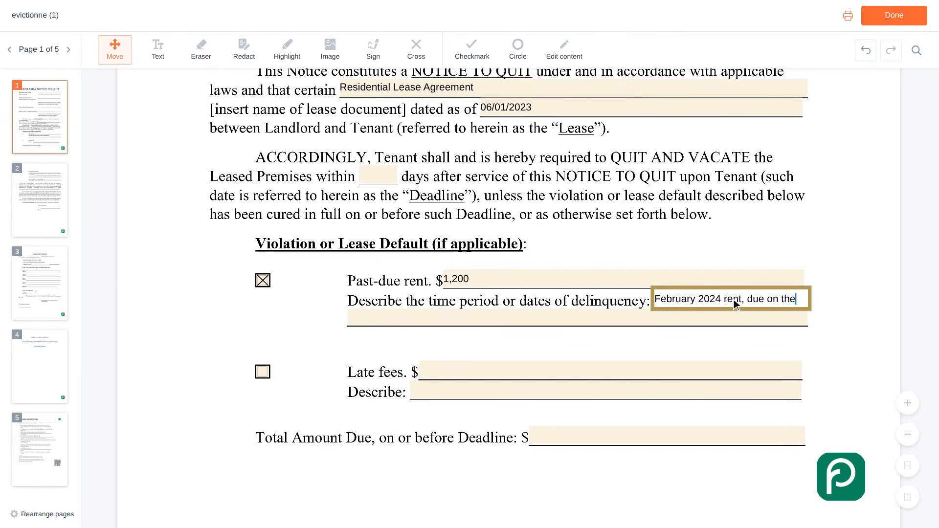
type("first")
Mark late fees as a lease default and enter their amount as 50.
scroll(734, 299, "down", 1)
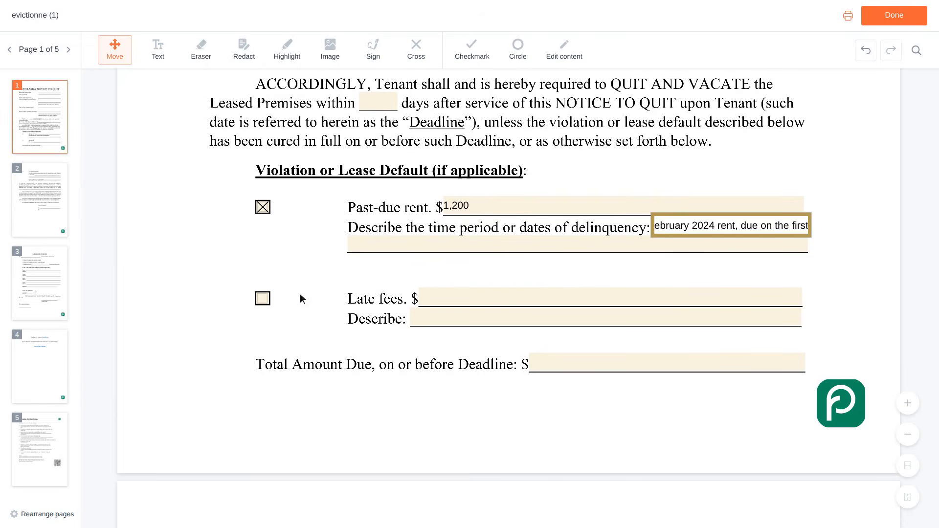
left_click(264, 299)
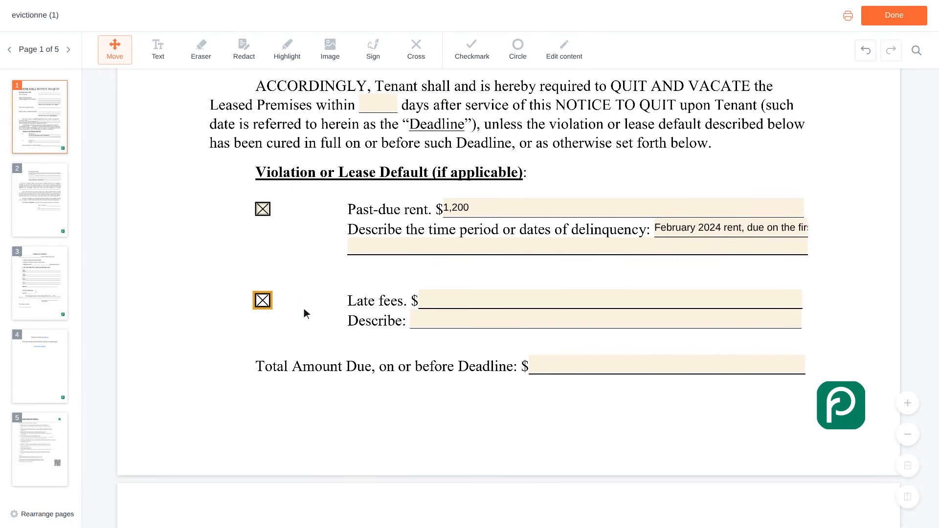
left_click(612, 299)
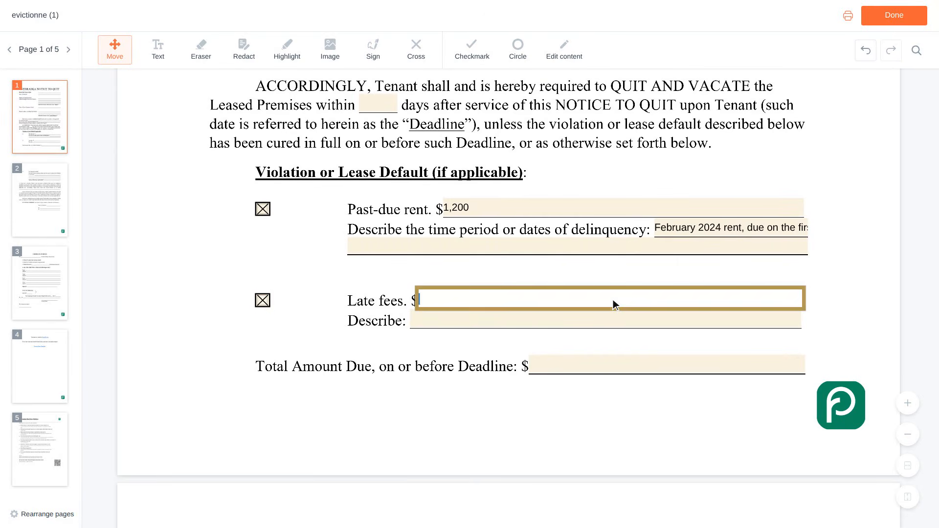
type("50")
Enter 1,250 as the Total Amount Due on or before the deadline.
scroll(612, 299, "down", 1)
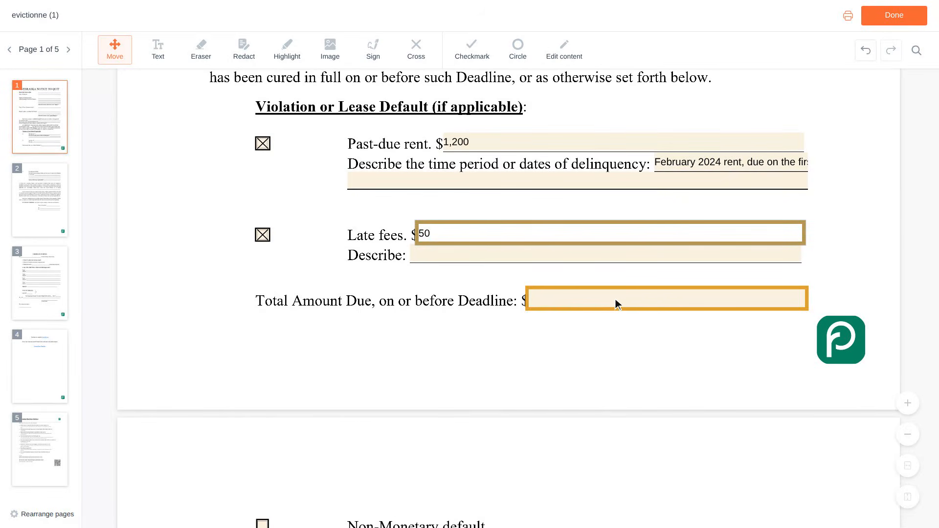
left_click(668, 299)
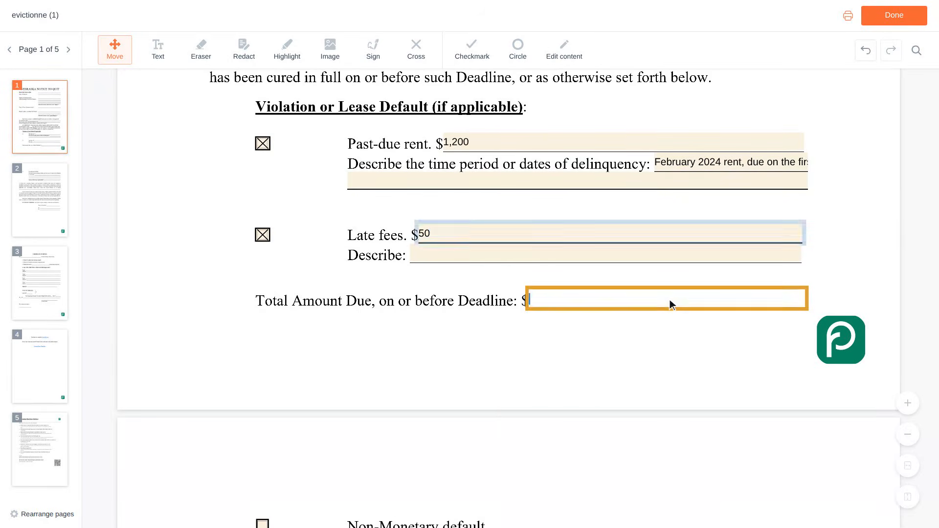
type("1,250")
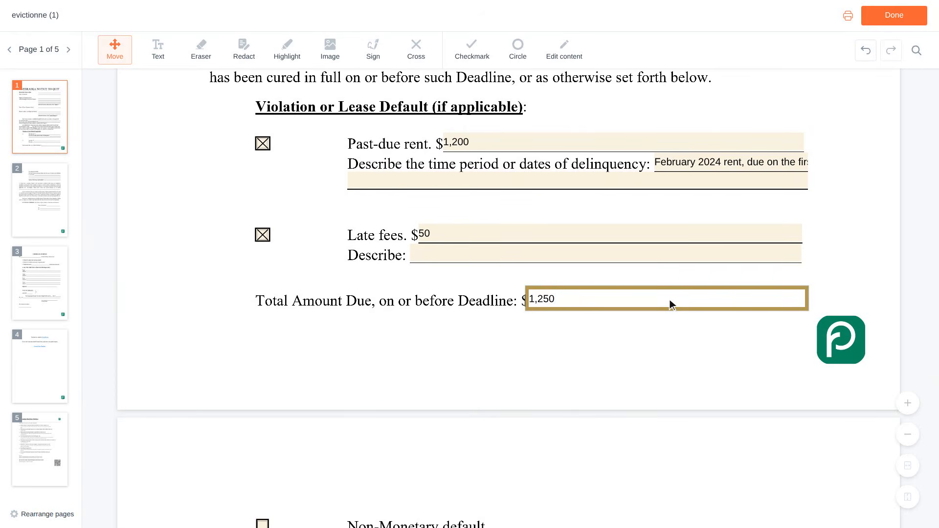
key("Tab")
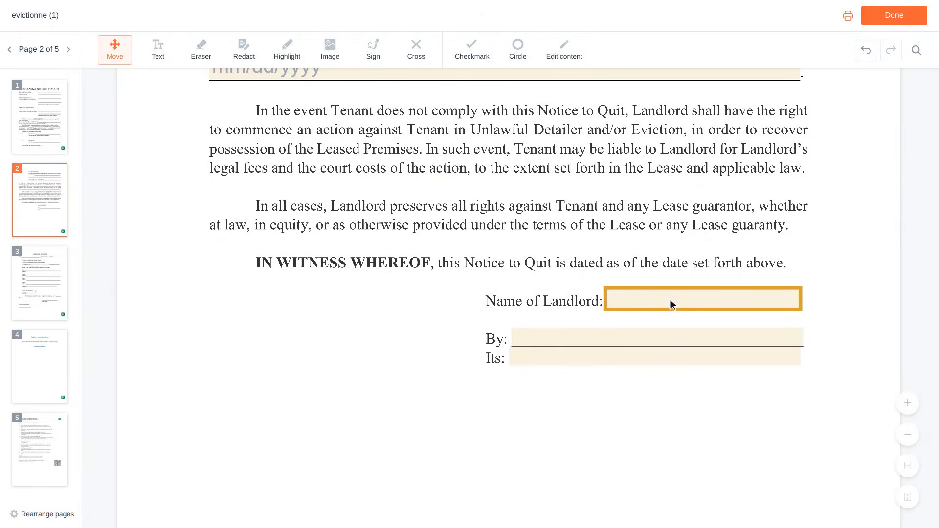
Enter the landlord's full name in the Name of Landlord and By fields of the page 2 signature block.
left_click(705, 299)
scroll(705, 300, "down", 1)
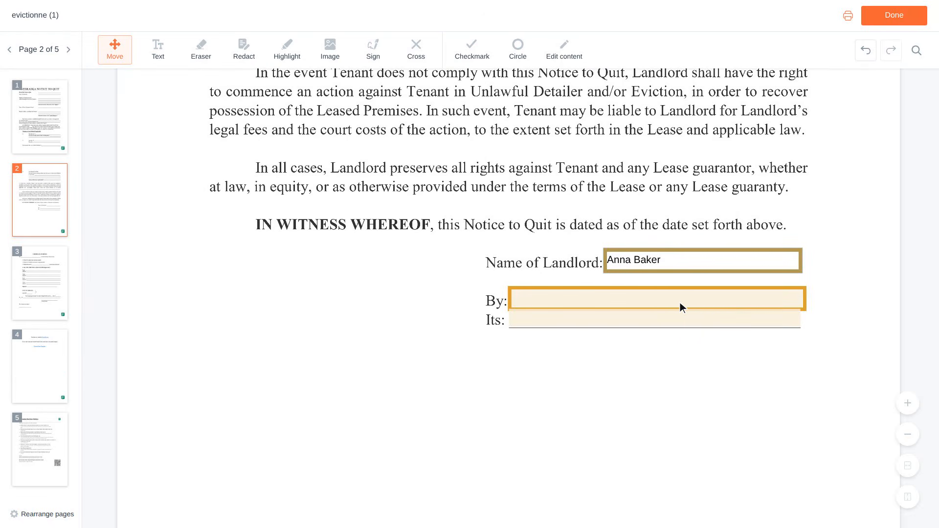
left_click(659, 299)
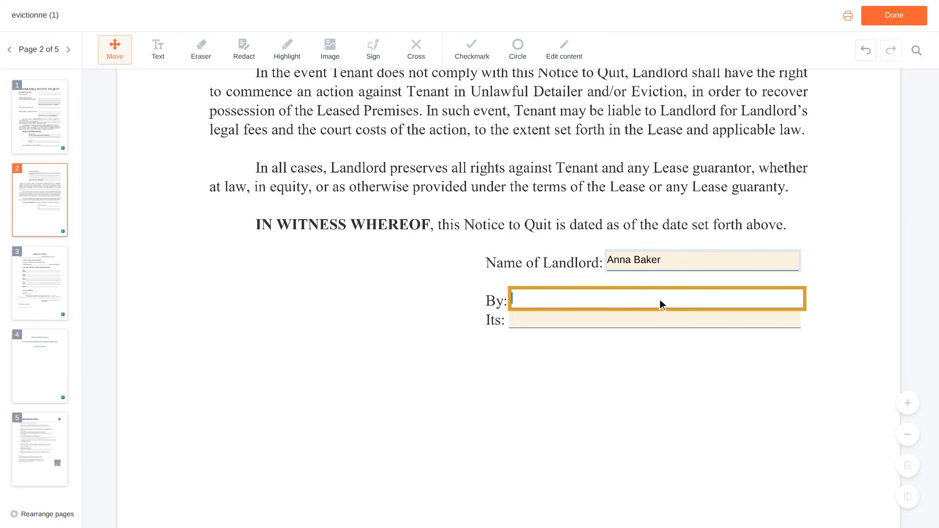
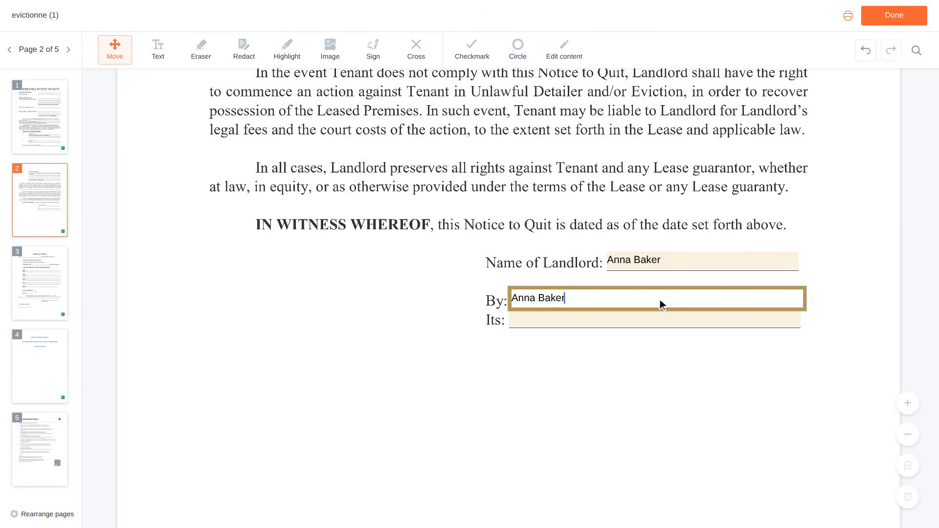
Fill in the signatory's title on the "Its" line of the signature block as "Owner".
scroll(659, 300, "down", 1)
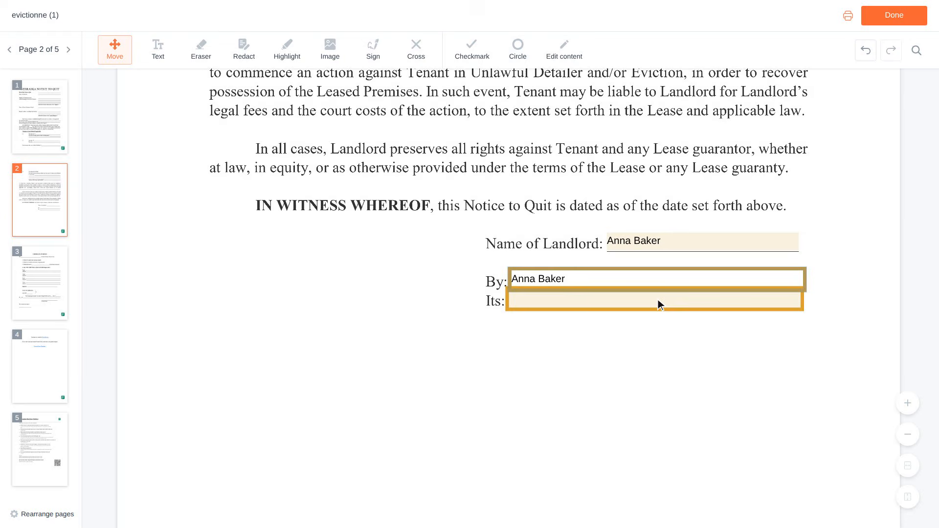
left_click(657, 299)
type("Owner")
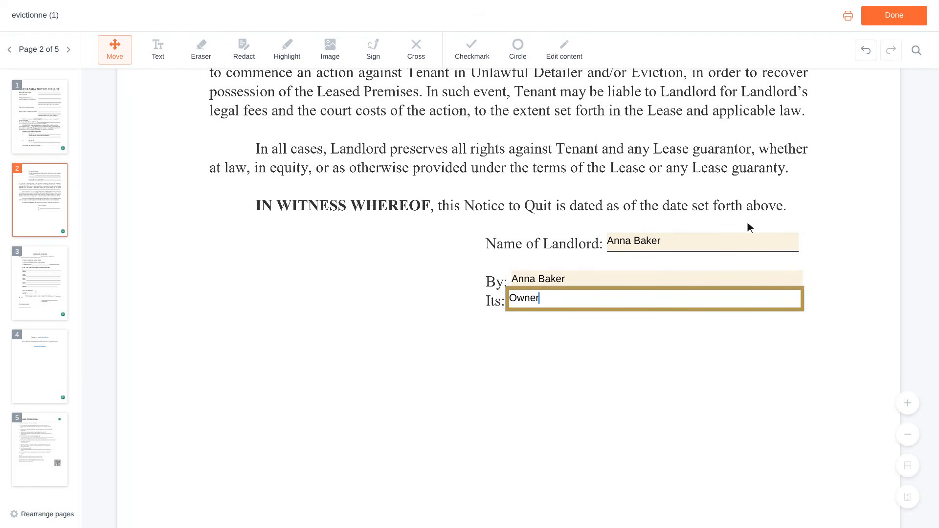